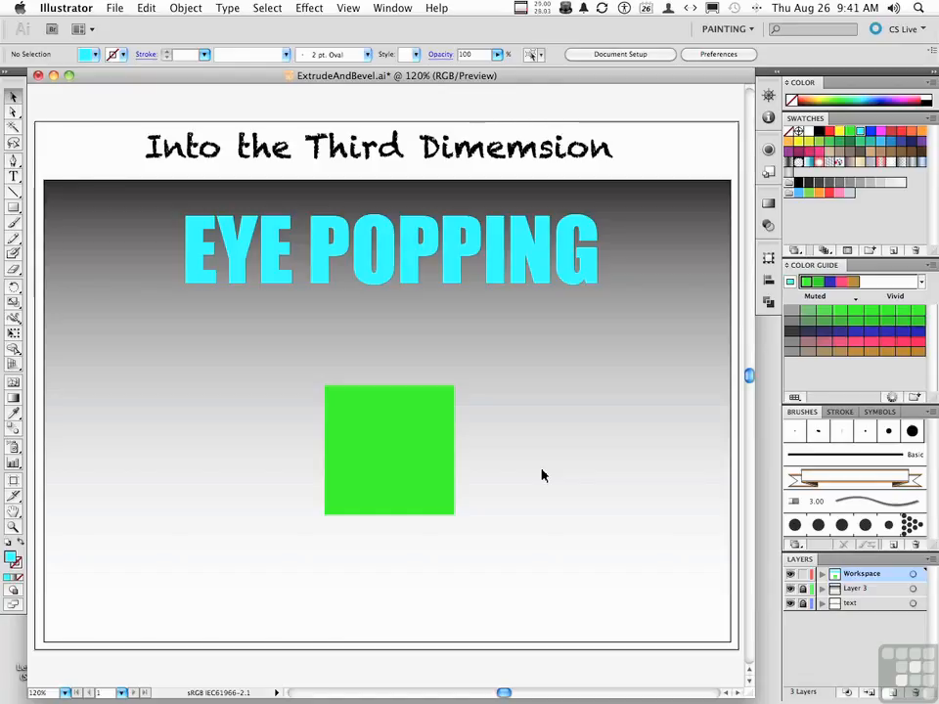
- Move the EYE POPPING text down and to the left within the gradient background
click(517, 257)
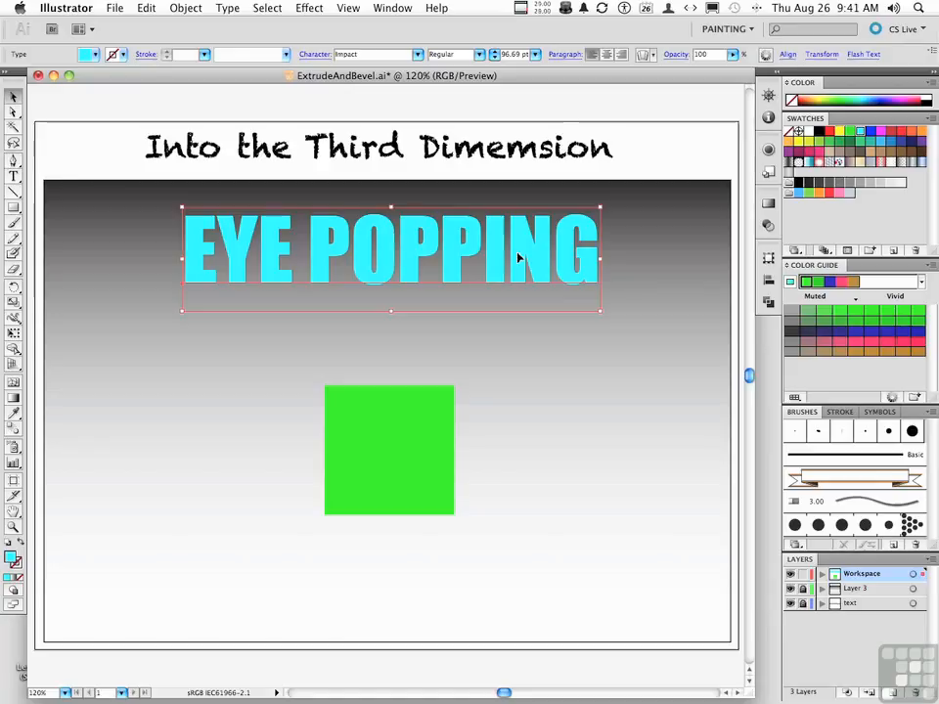
drag(518, 257, 417, 300)
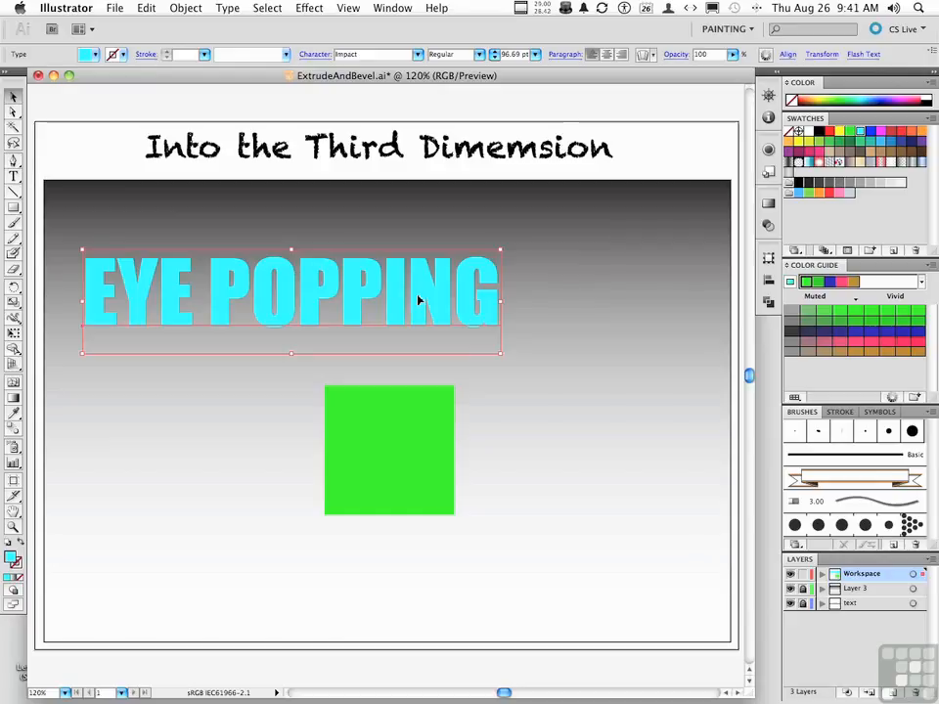
- Start a 3D Extrude & Bevel effect on the text with preview on and rotate it to about -14°, -19° and 4°
click(310, 8)
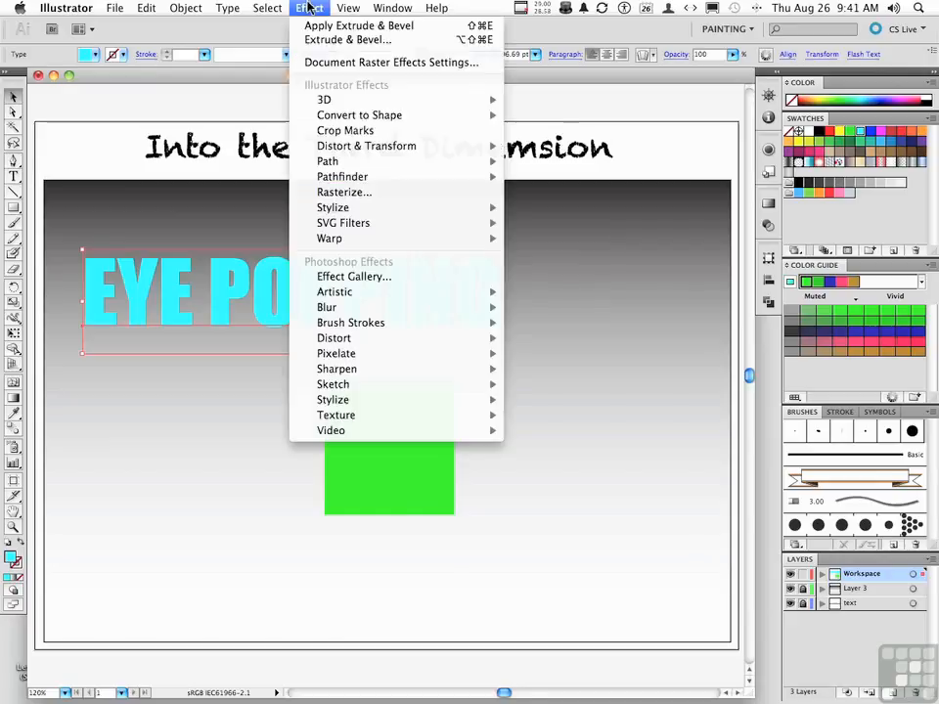
mouse_move(325, 101)
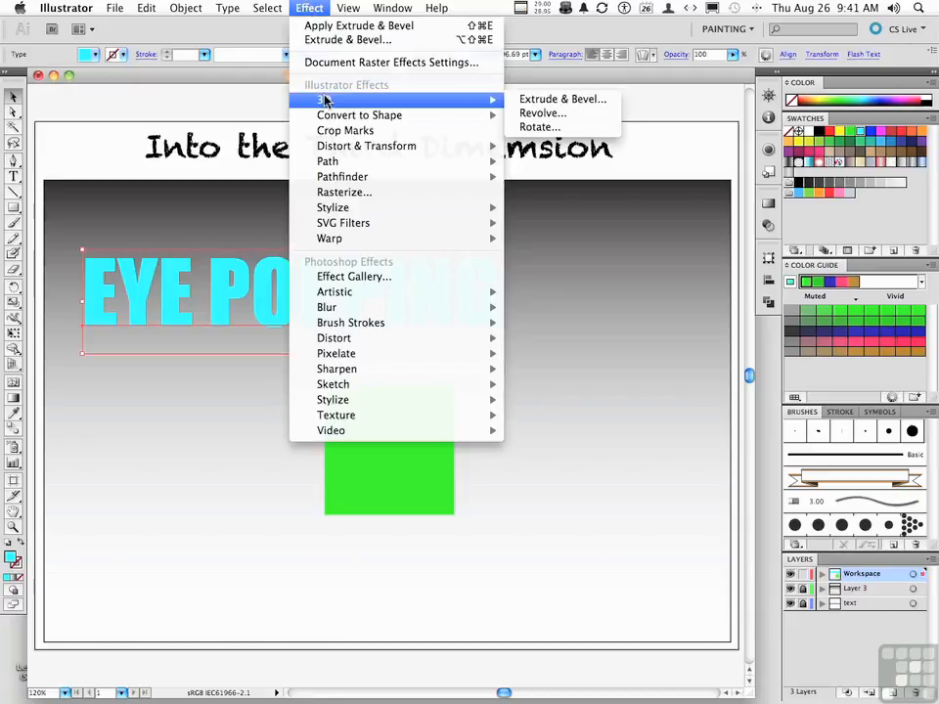
click(522, 100)
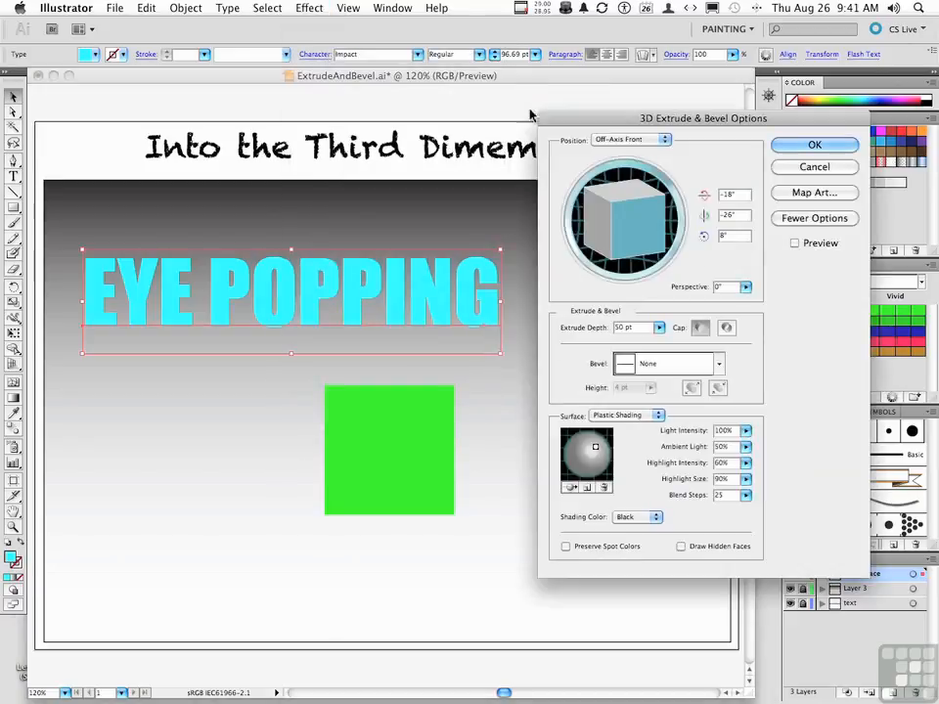
click(794, 245)
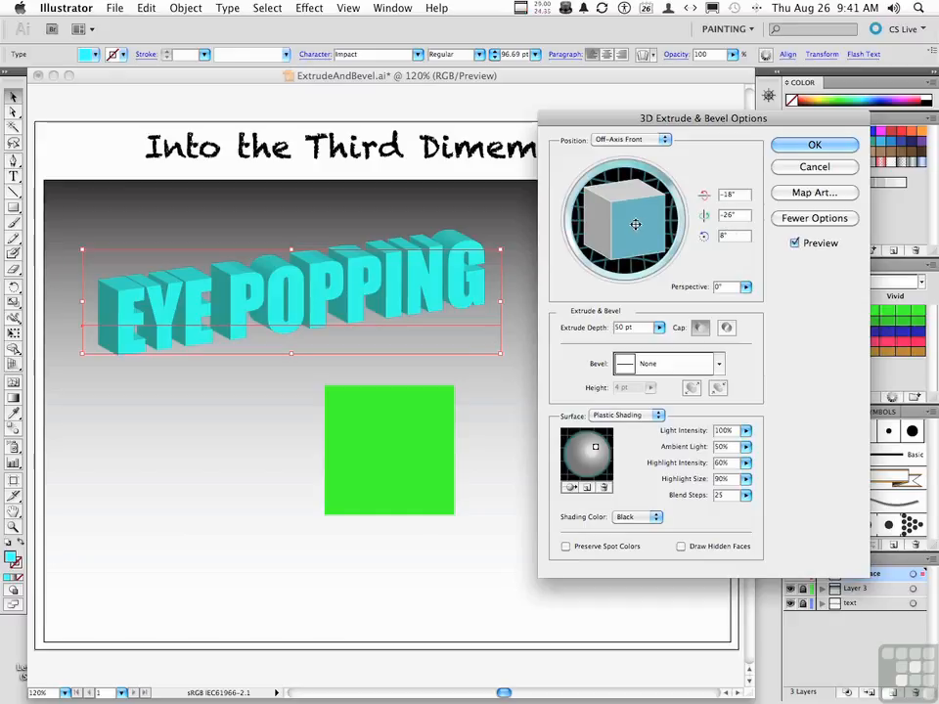
drag(633, 221, 627, 221)
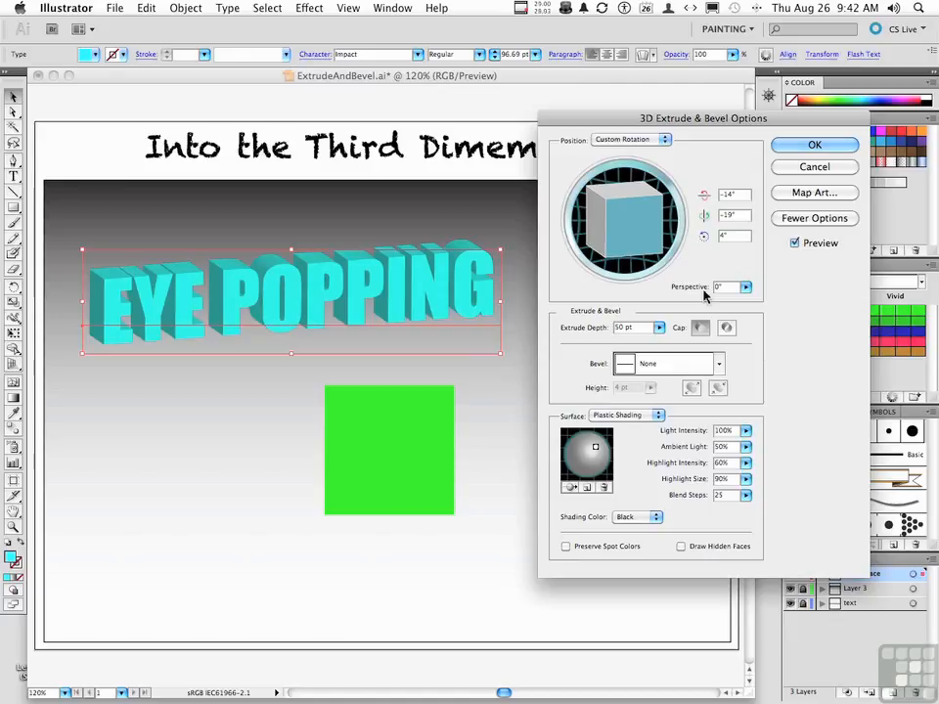
- Try a 77° perspective and a hollow cap on the text, returning to 0° perspective and a solid cap
mouse_move(746, 290)
mouse_down()
mouse_move(673, 303)
mouse_move(706, 307)
mouse_up()
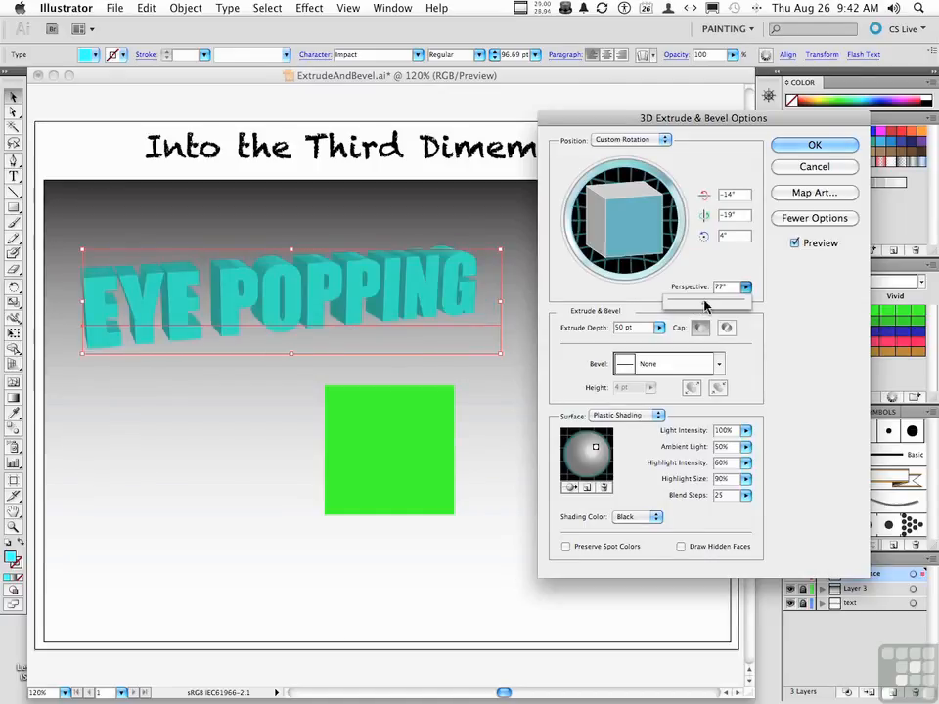
drag(706, 307, 647, 307)
click(725, 329)
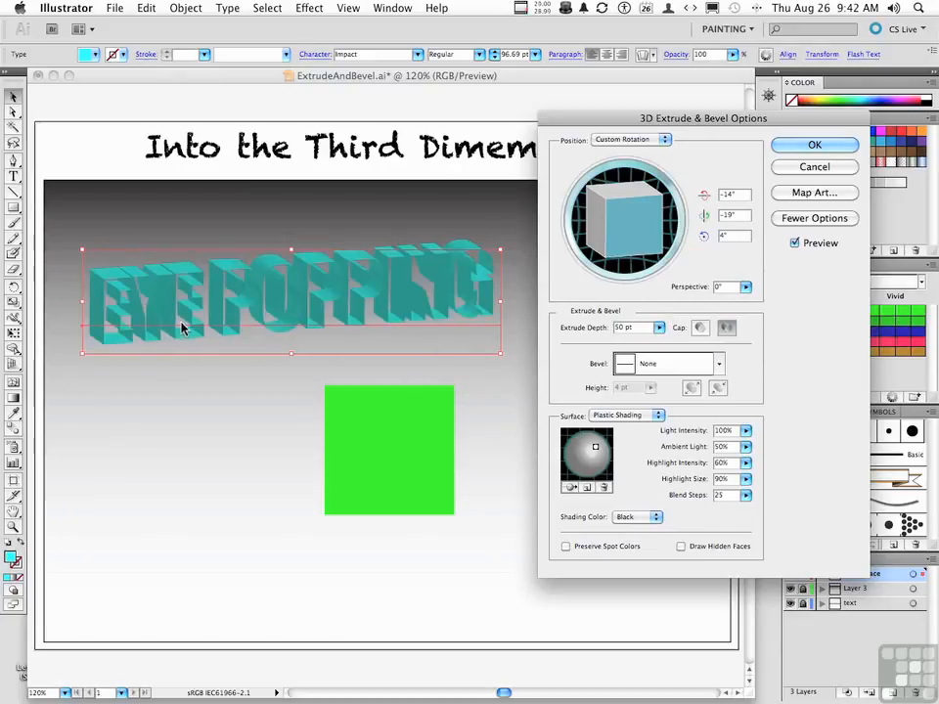
click(703, 330)
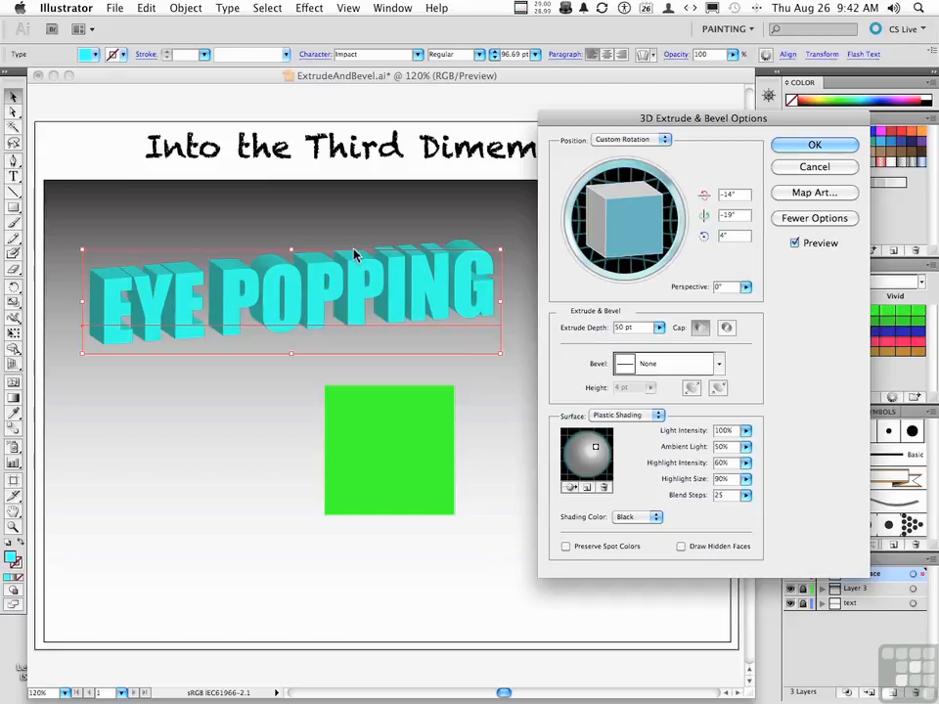
- Set the text's extrude depth to 96 pt and give it a Classic bevel with a height of 2 pt
click(659, 331)
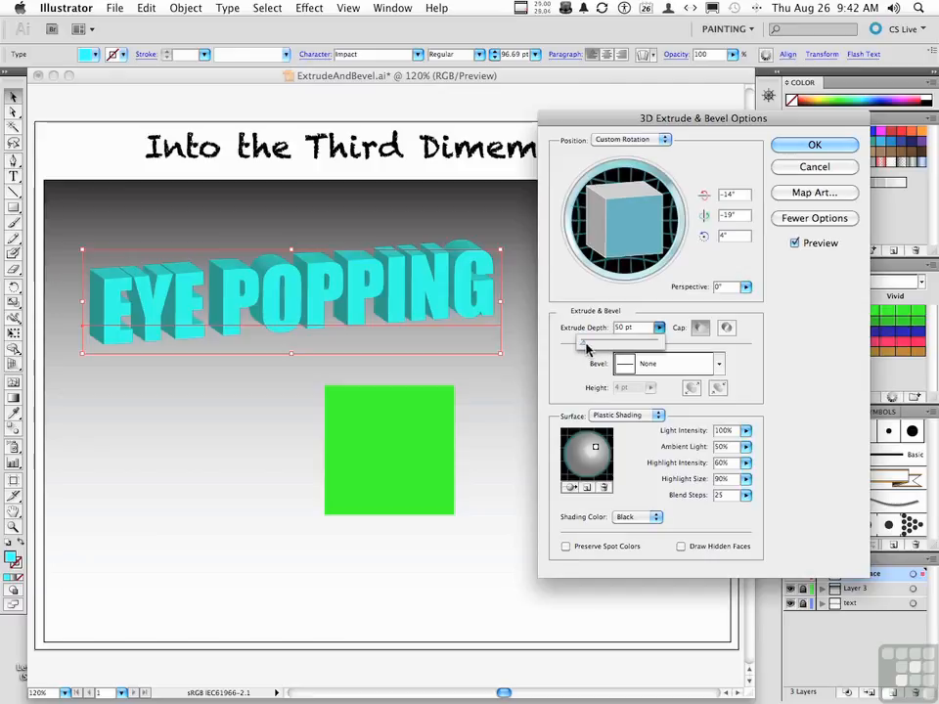
drag(587, 348, 585, 349)
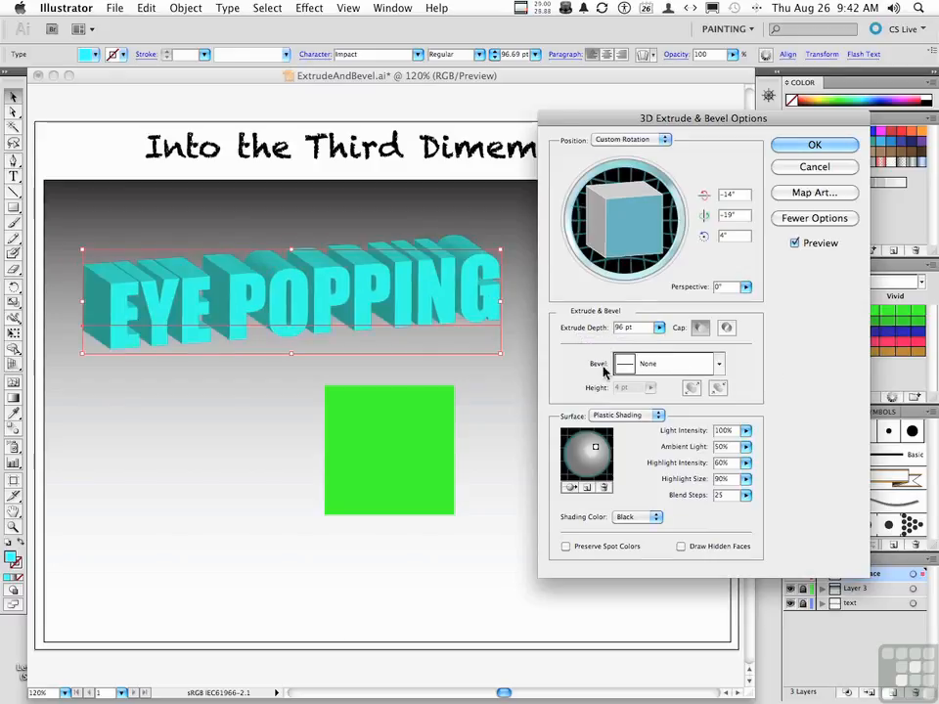
click(720, 368)
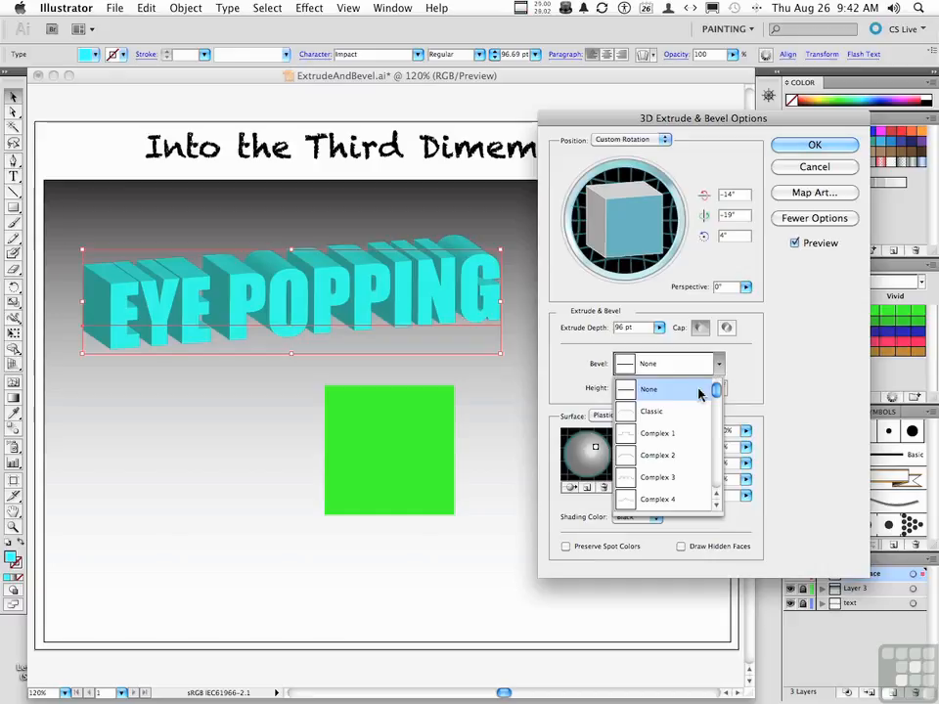
click(666, 417)
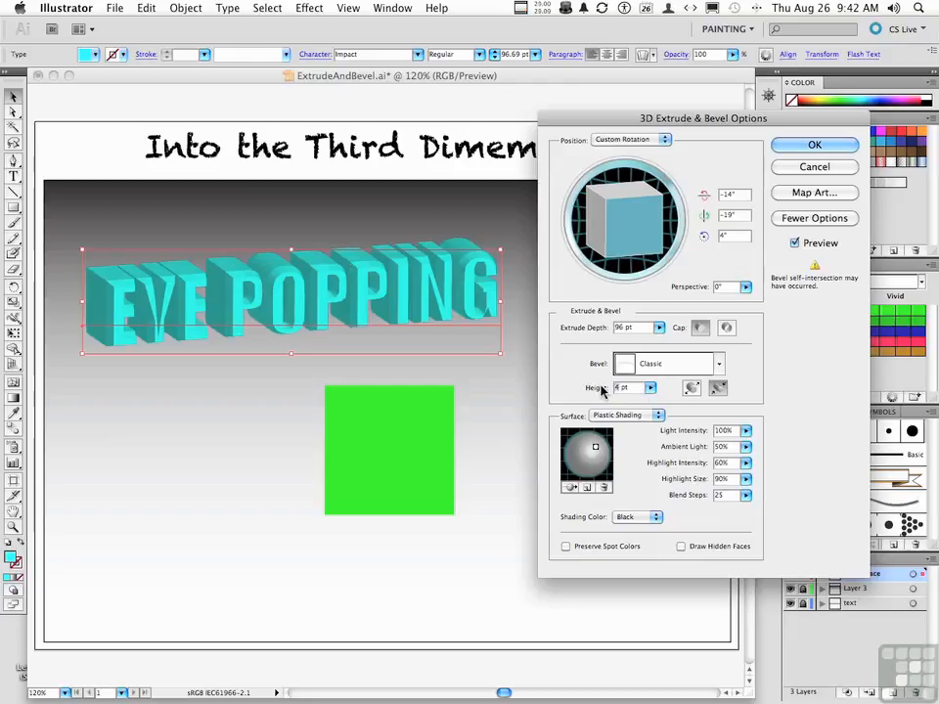
text(2)
key(Tab)
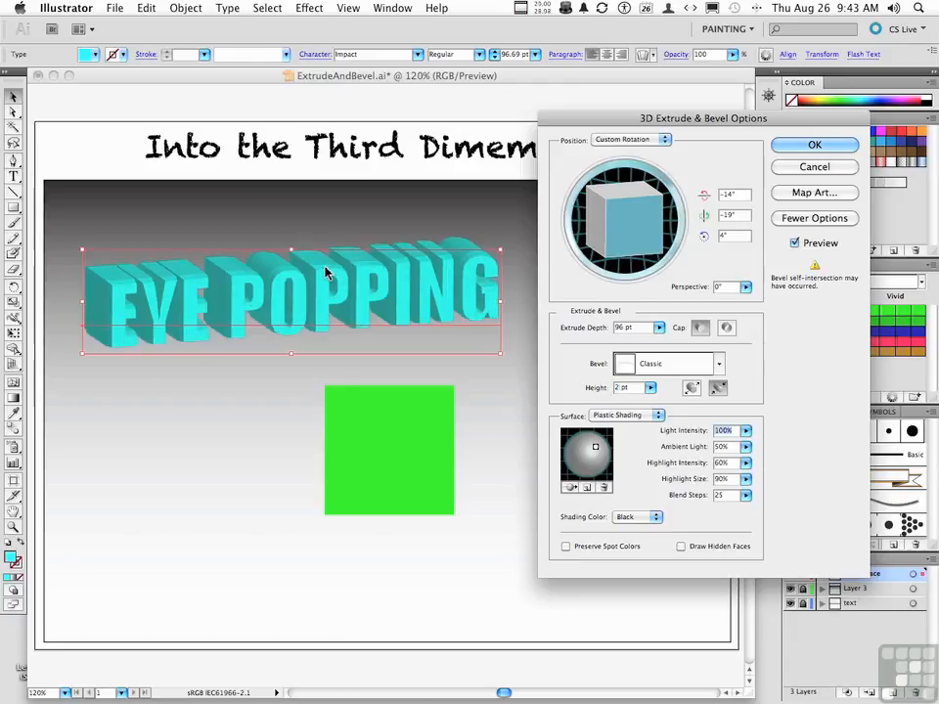
- Try the No Shading and Wireframe surfaces on the text, returning to Plastic Shading
click(621, 419)
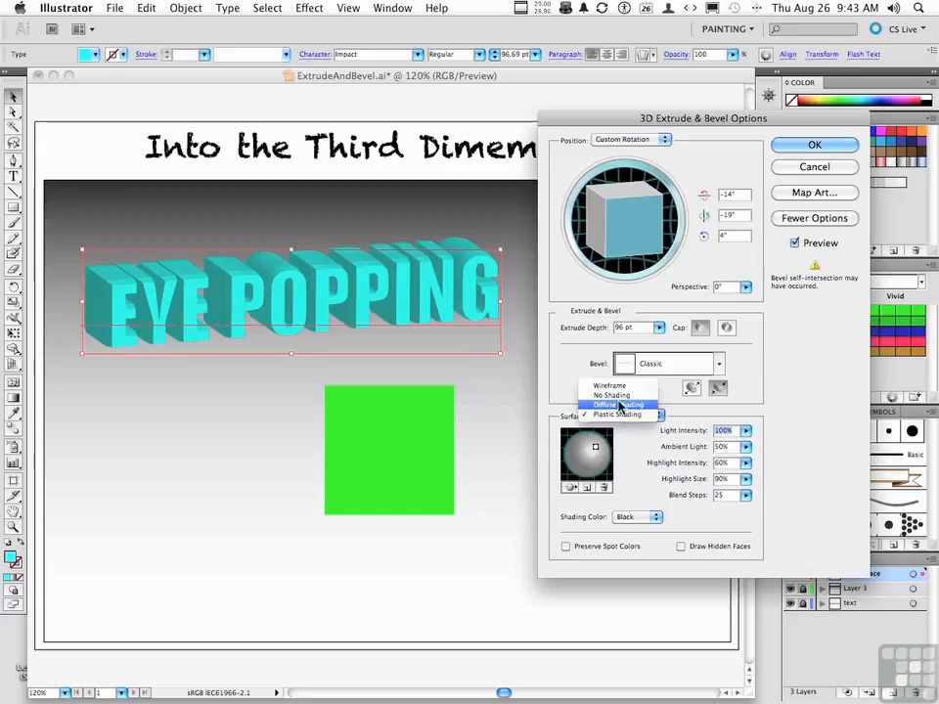
click(613, 397)
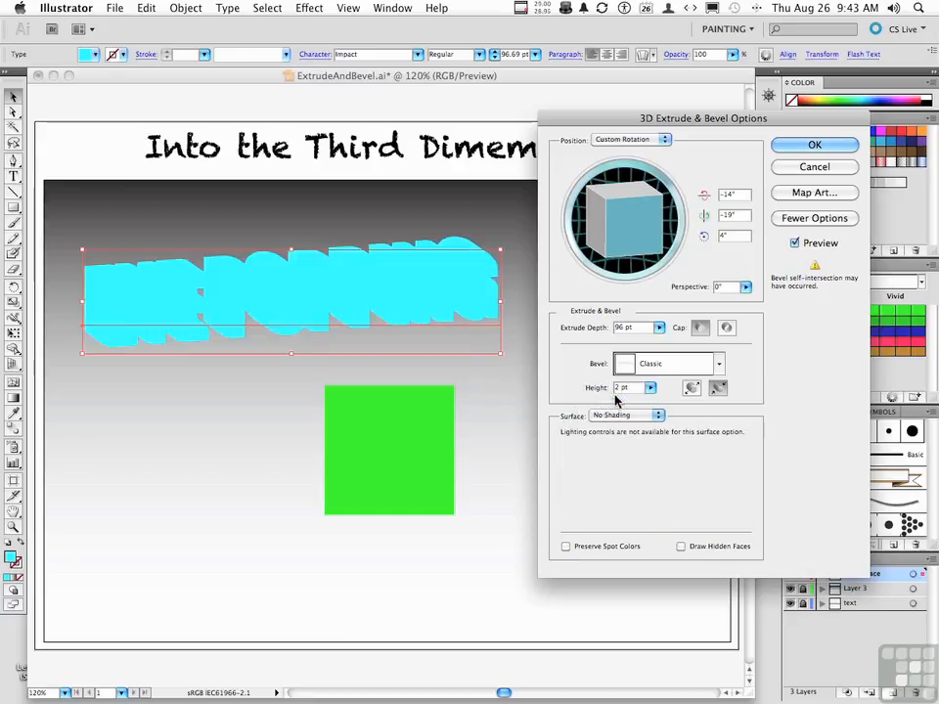
click(619, 415)
click(619, 403)
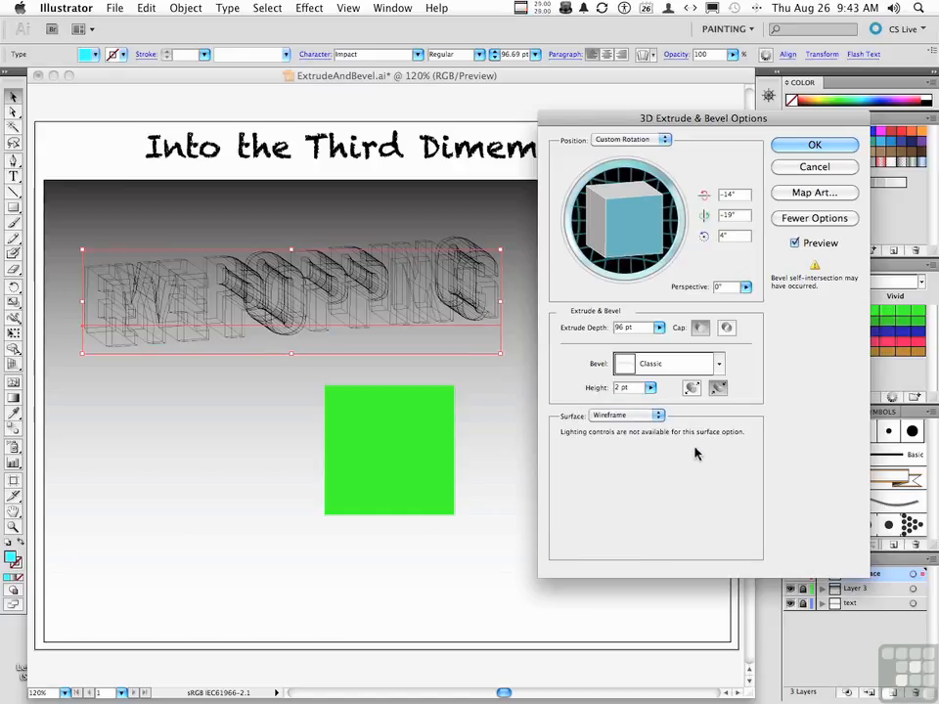
click(626, 415)
key(Escape)
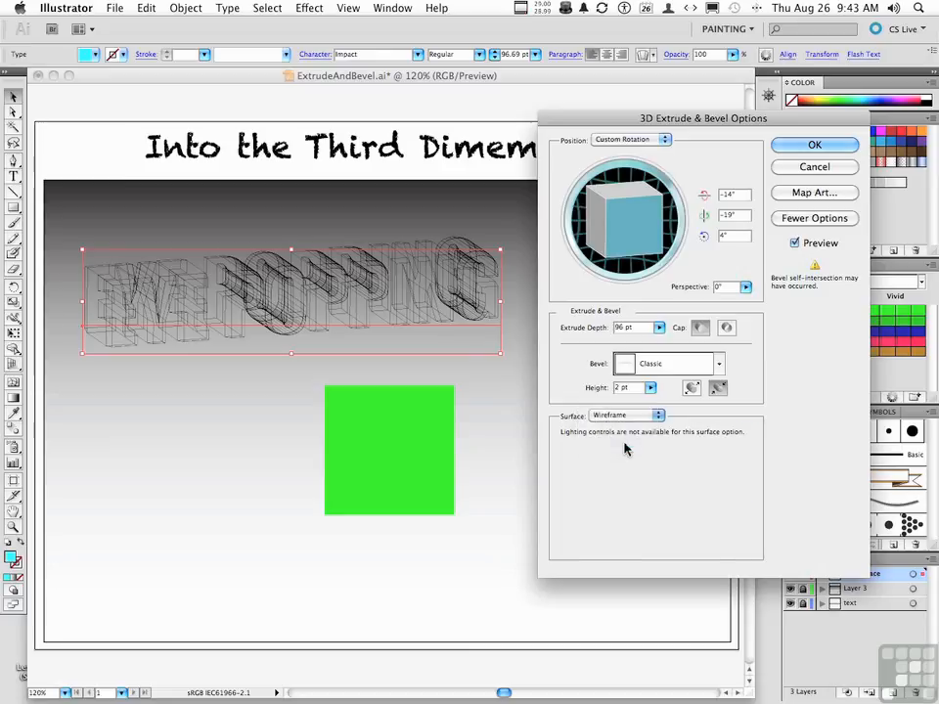
click(626, 448)
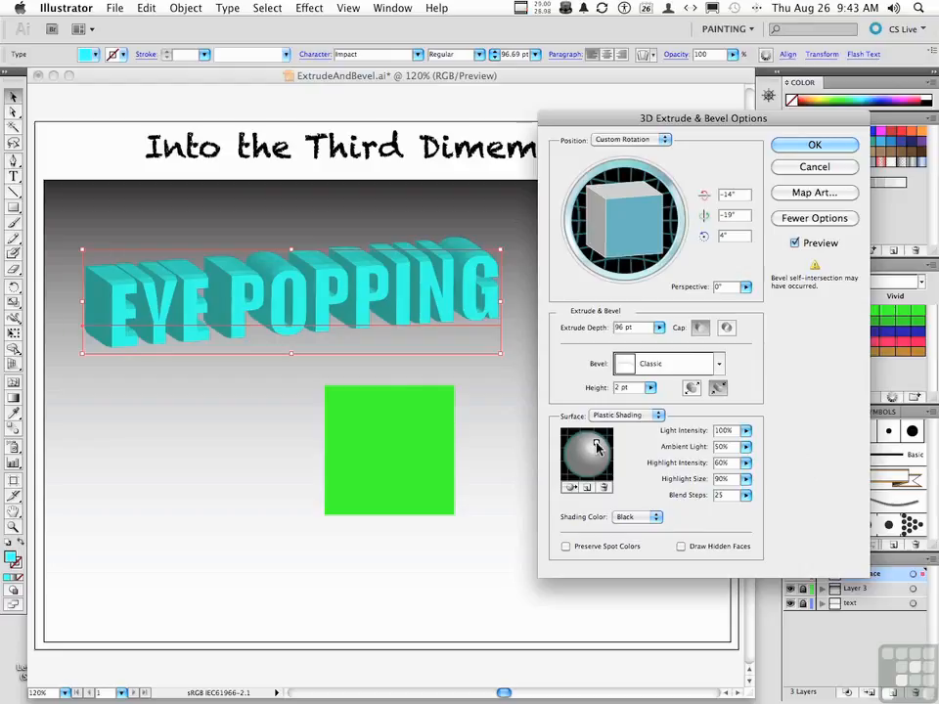
- Shift the text's light slightly right on the lighting sphere and add a second light at the sphere's lower left
drag(597, 446, 602, 450)
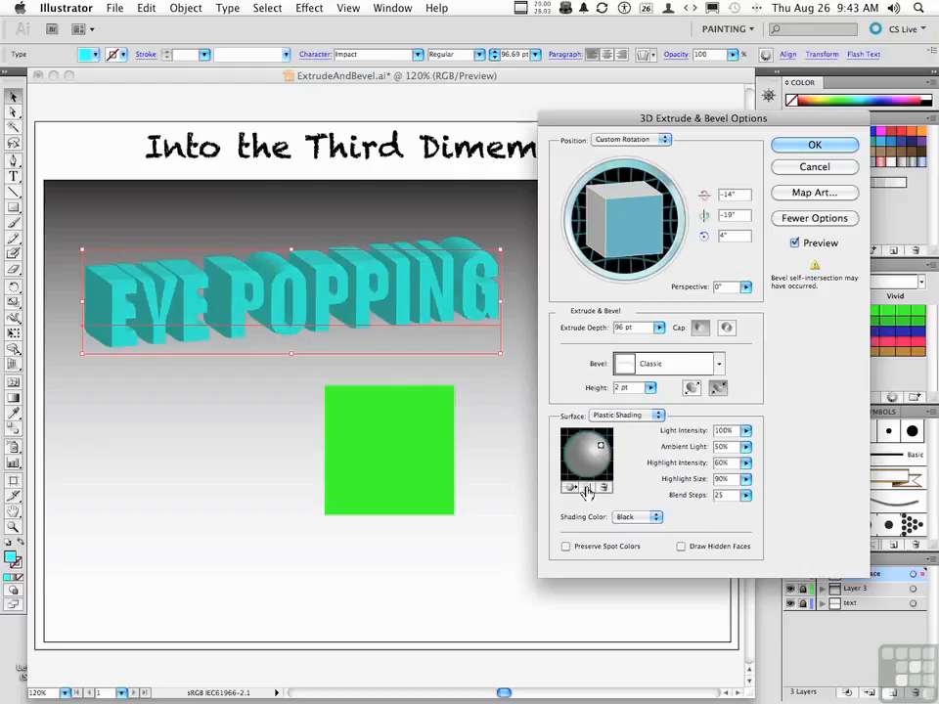
click(587, 489)
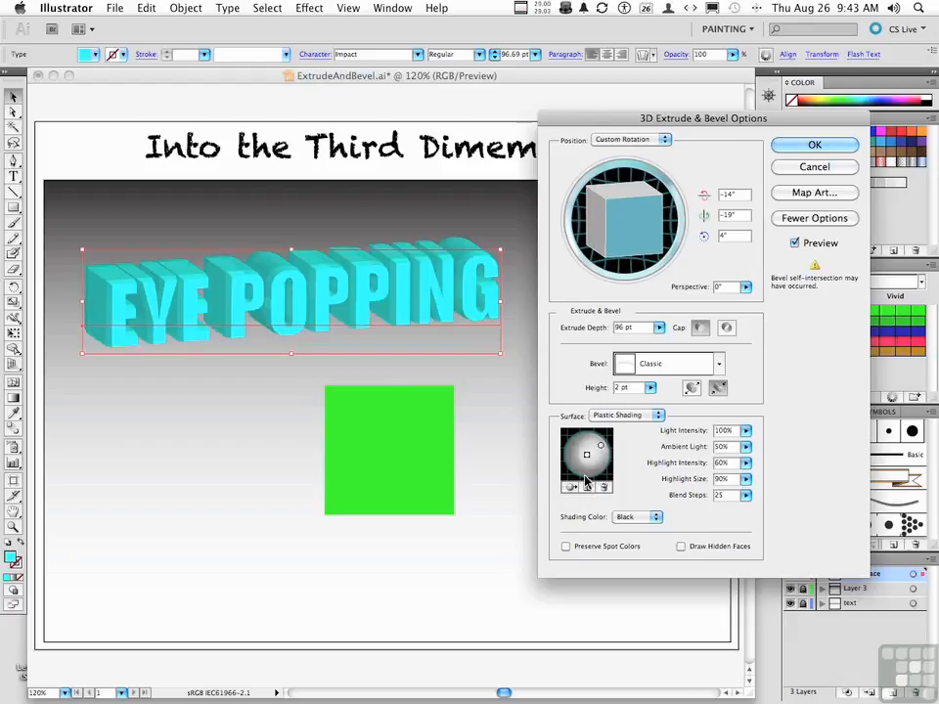
drag(588, 455, 573, 464)
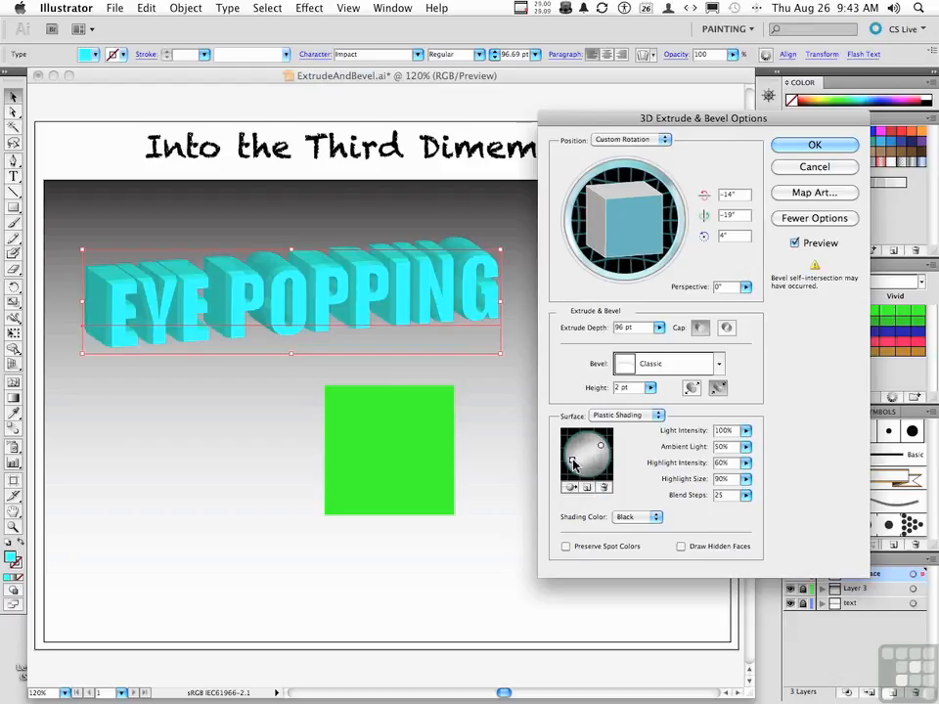
- Apply the effect with the second light's intensity at 29% and move the 3D text slightly right
click(745, 432)
drag(744, 445, 690, 451)
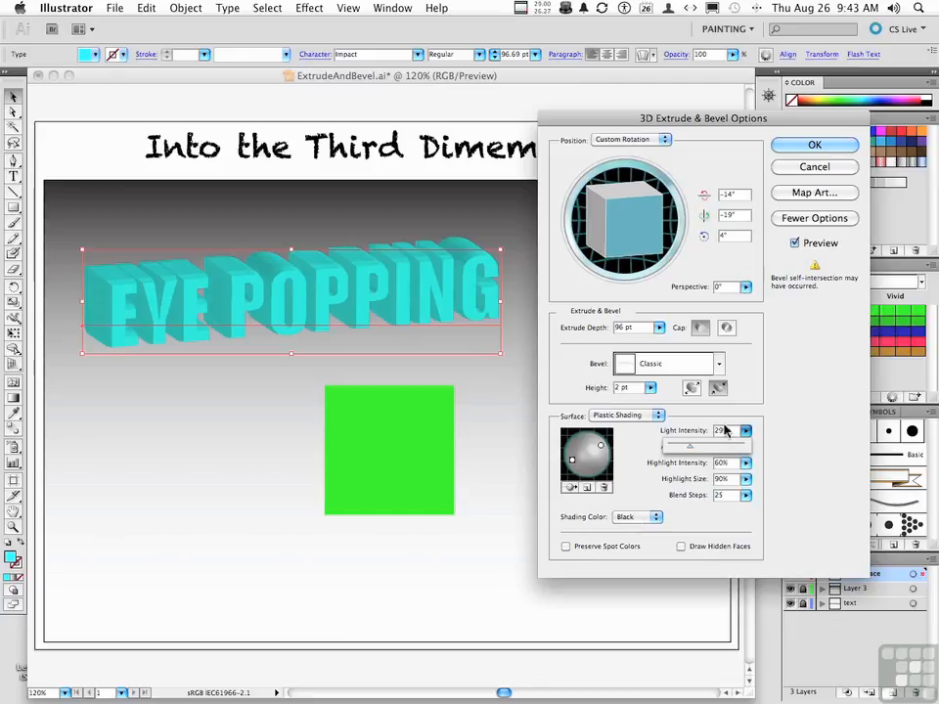
click(810, 145)
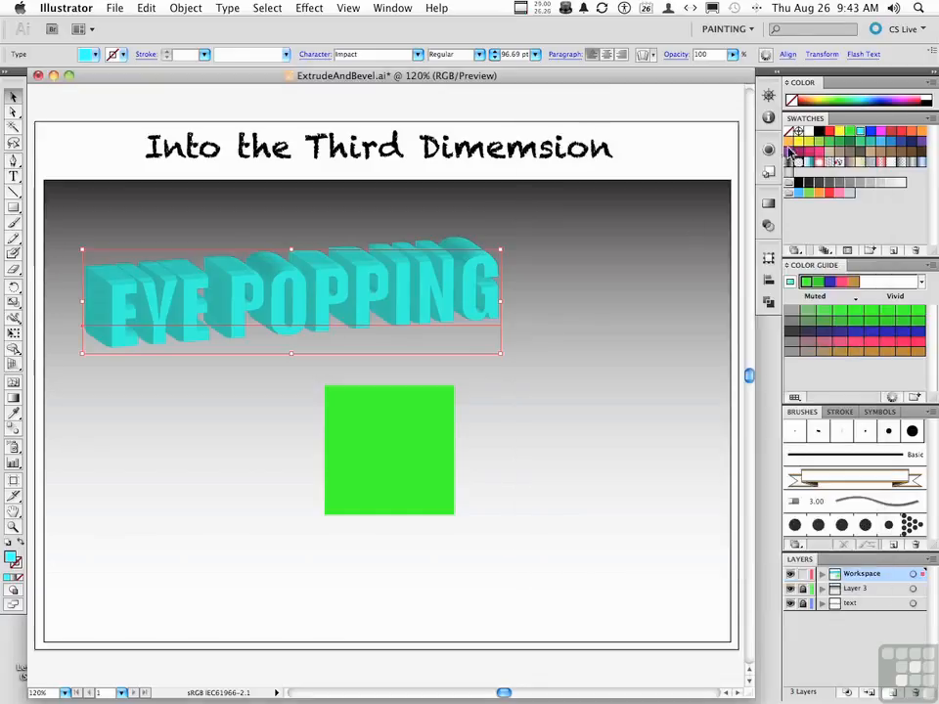
drag(401, 291, 421, 311)
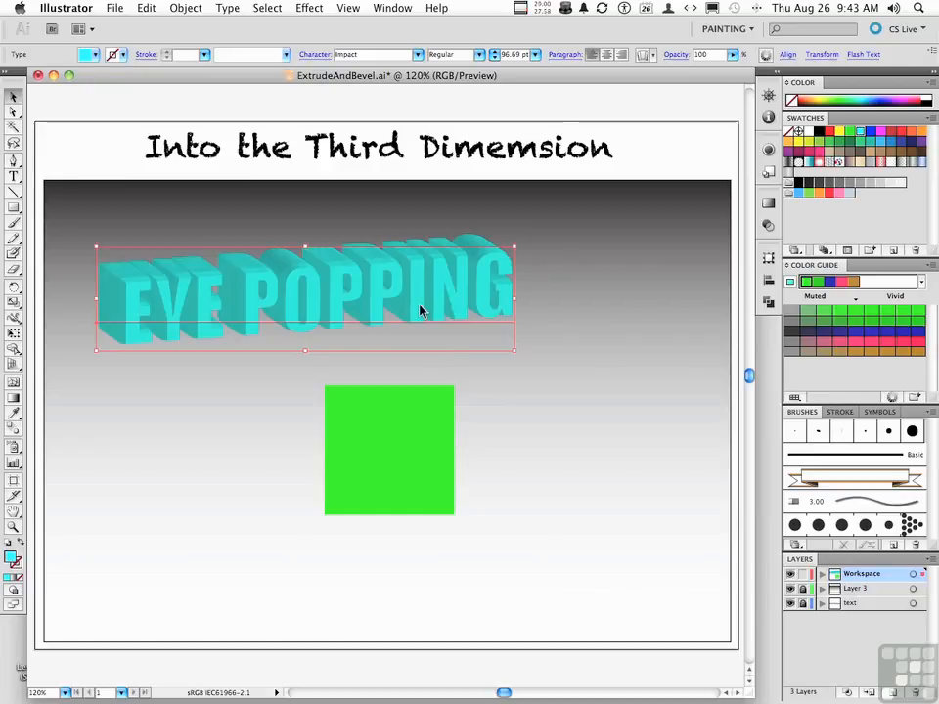
- Start a 3D Extrude & Bevel effect on the green square with preview on and rotate it to about -21°, -36° and 10°
click(363, 453)
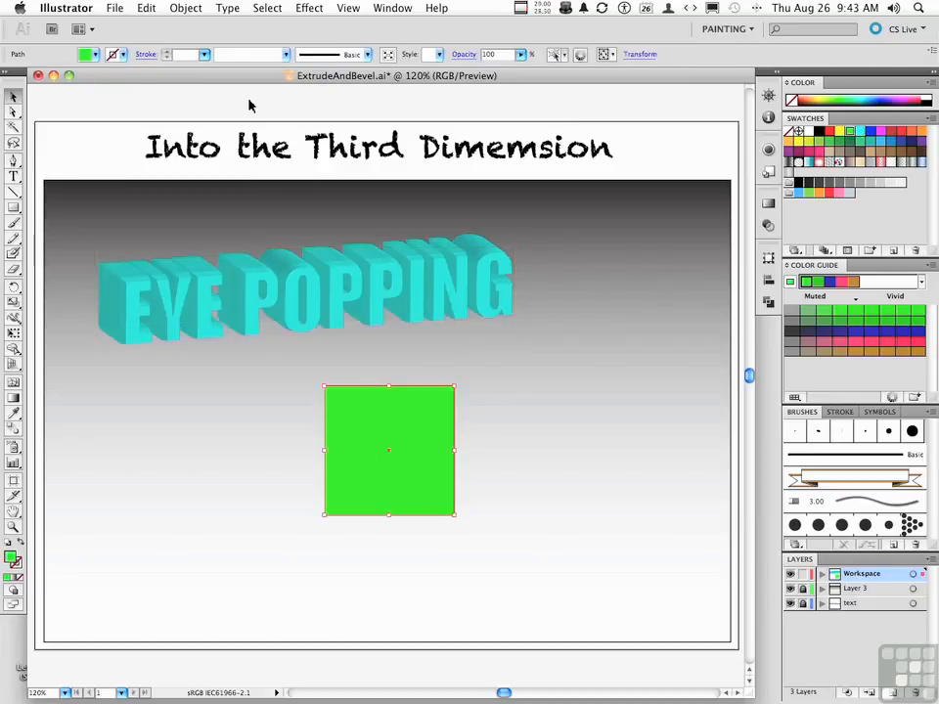
click(319, 9)
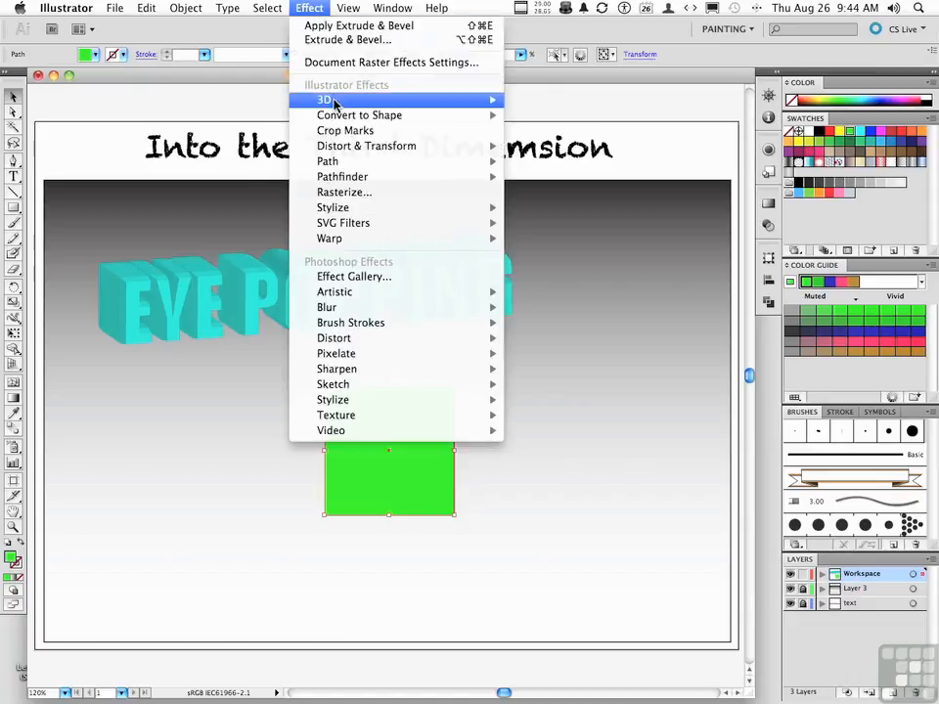
mouse_move(352, 99)
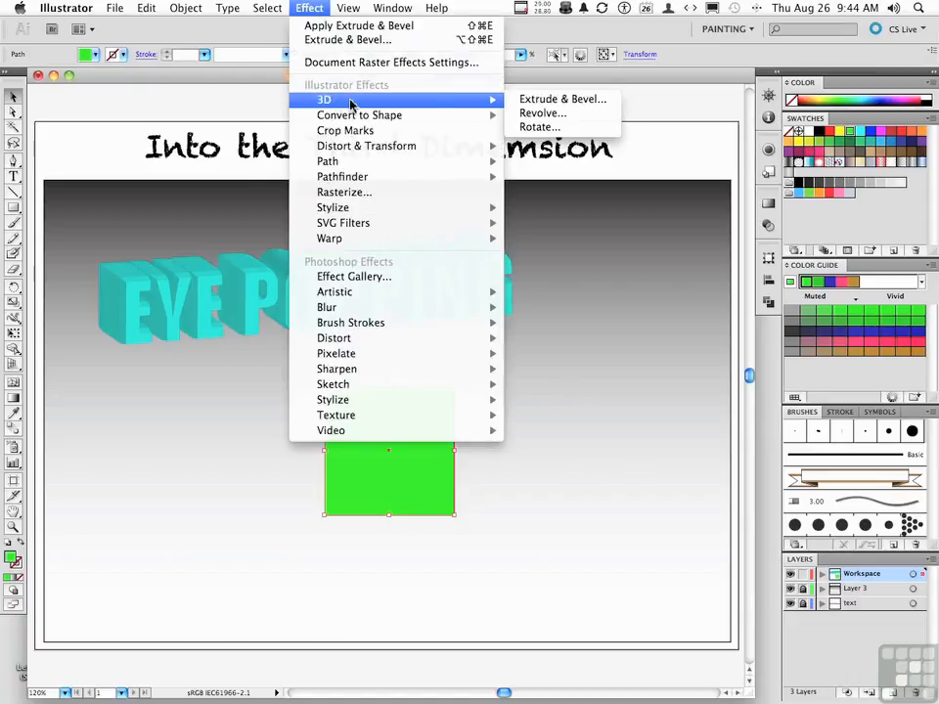
click(565, 107)
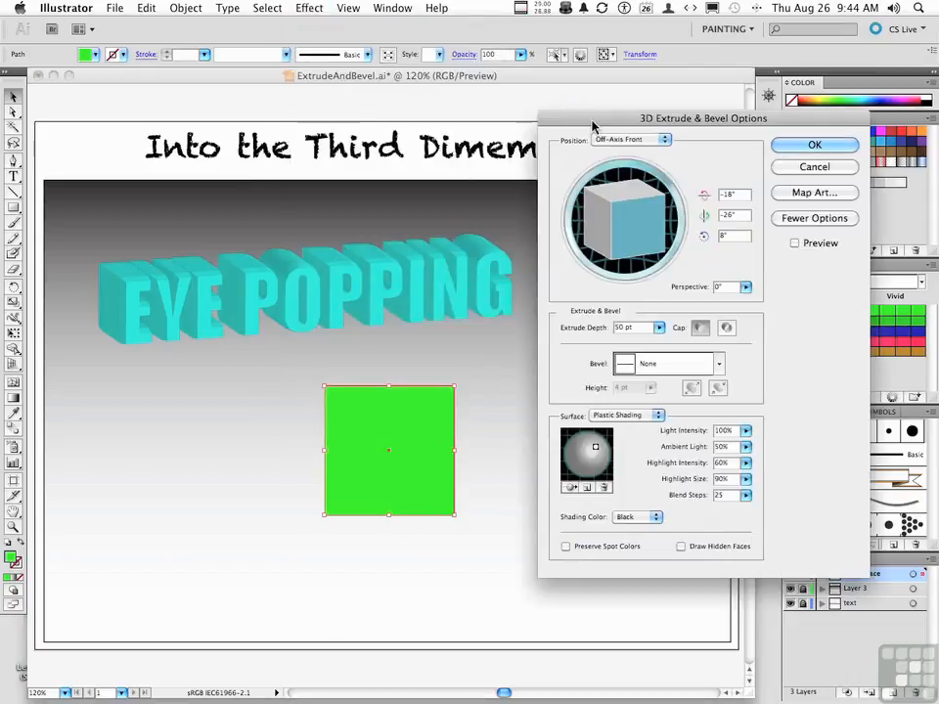
drag(592, 125, 592, 116)
click(796, 233)
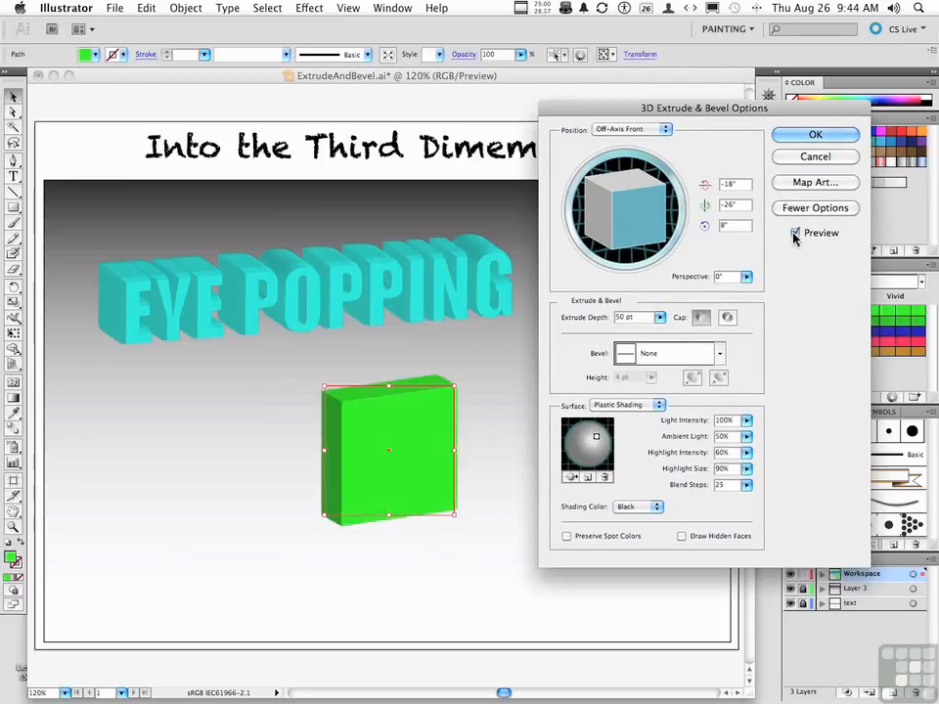
drag(631, 208, 647, 214)
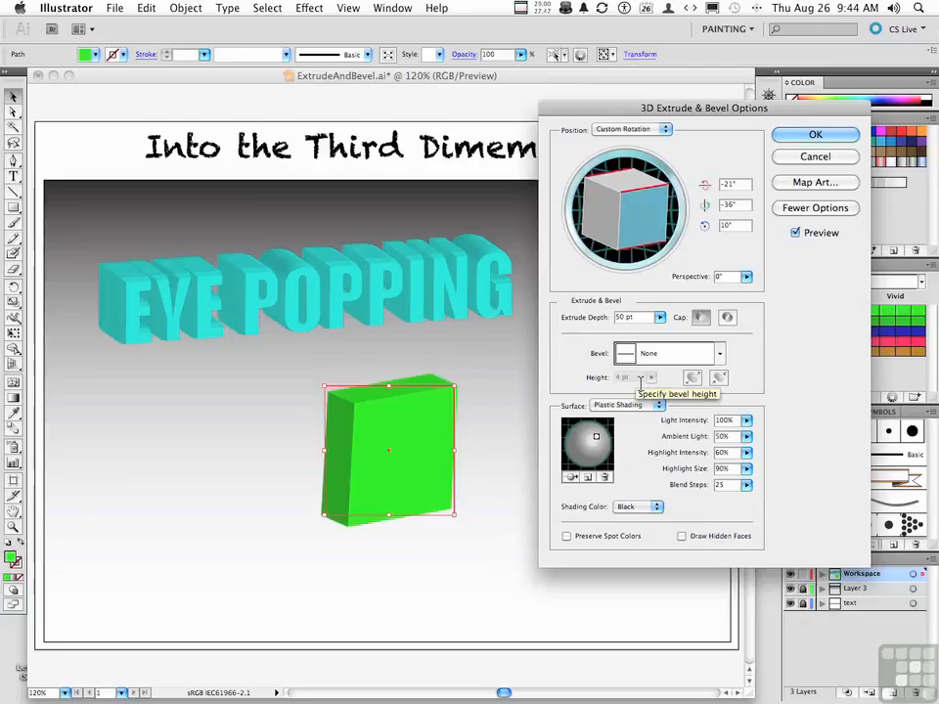
- Set the square's extrude depth to 135 pt and try the hollow cap before returning to the solid cap
click(660, 318)
drag(591, 341, 587, 337)
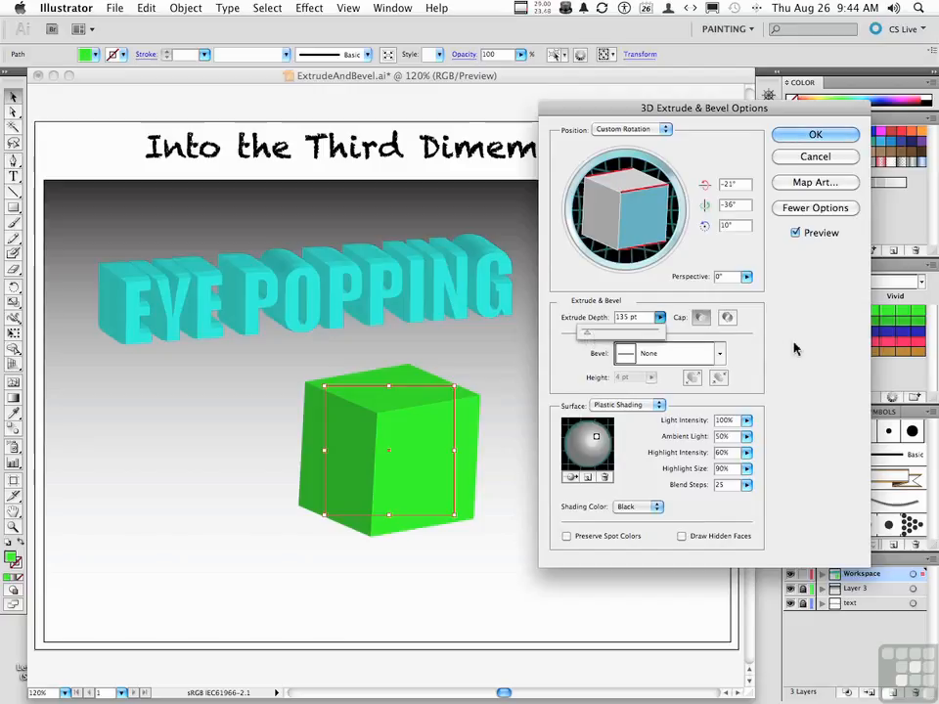
click(727, 318)
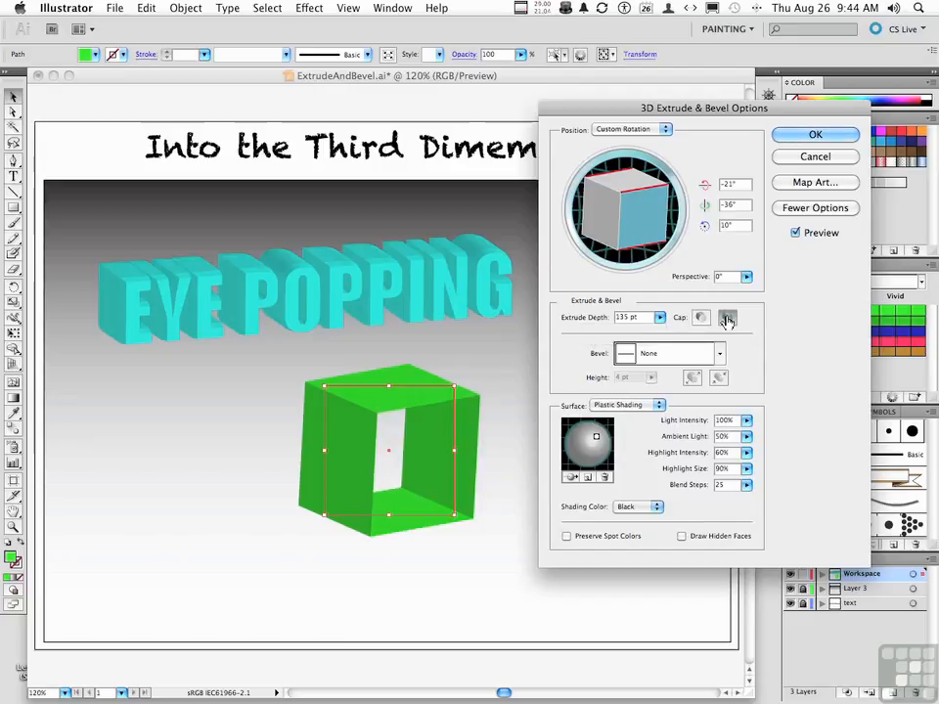
click(700, 318)
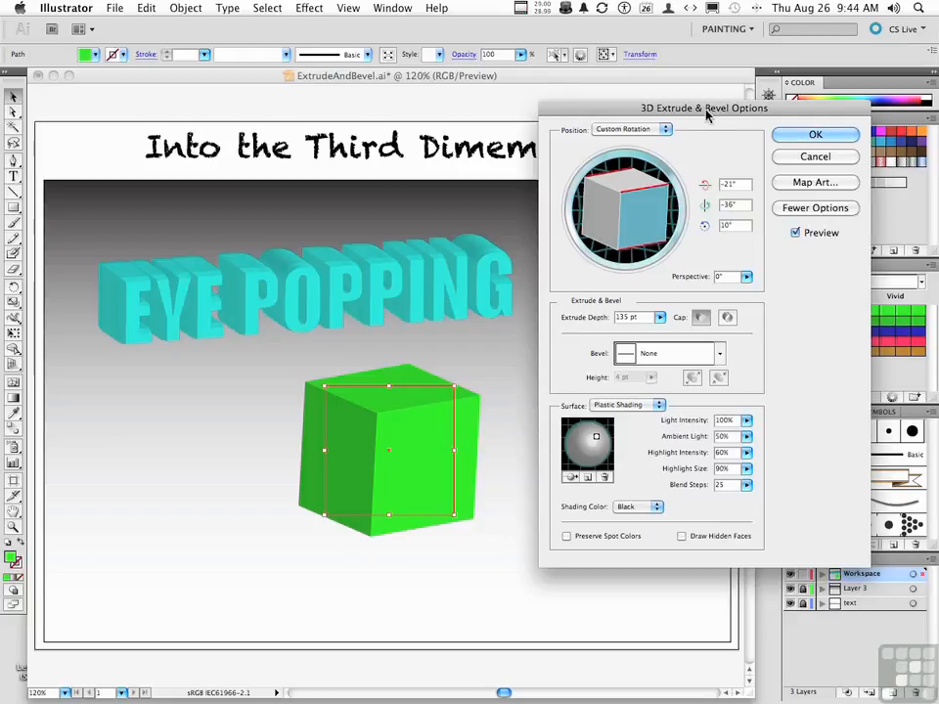
- Map the Aster symbol onto surface 1, the cube's front face, and scale it to fit the whole face
drag(709, 115, 639, 114)
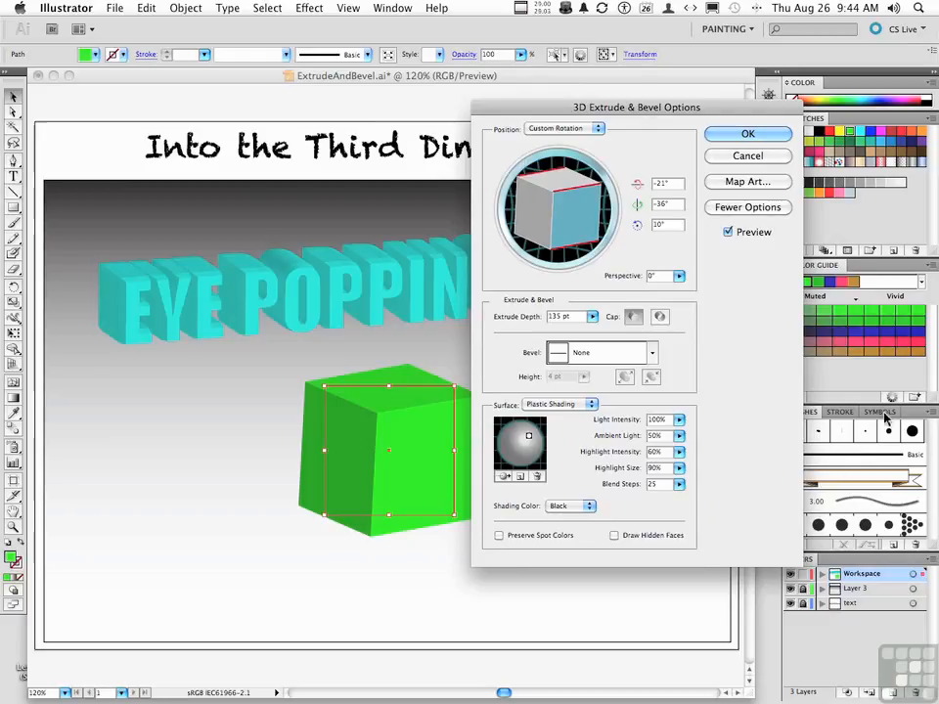
drag(702, 114, 757, 116)
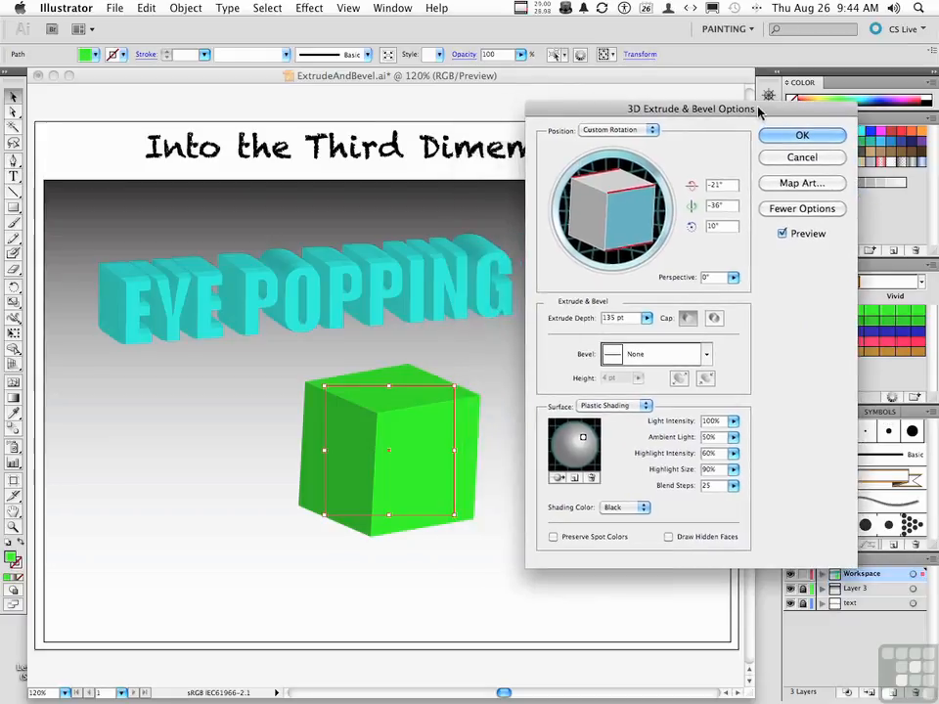
click(785, 187)
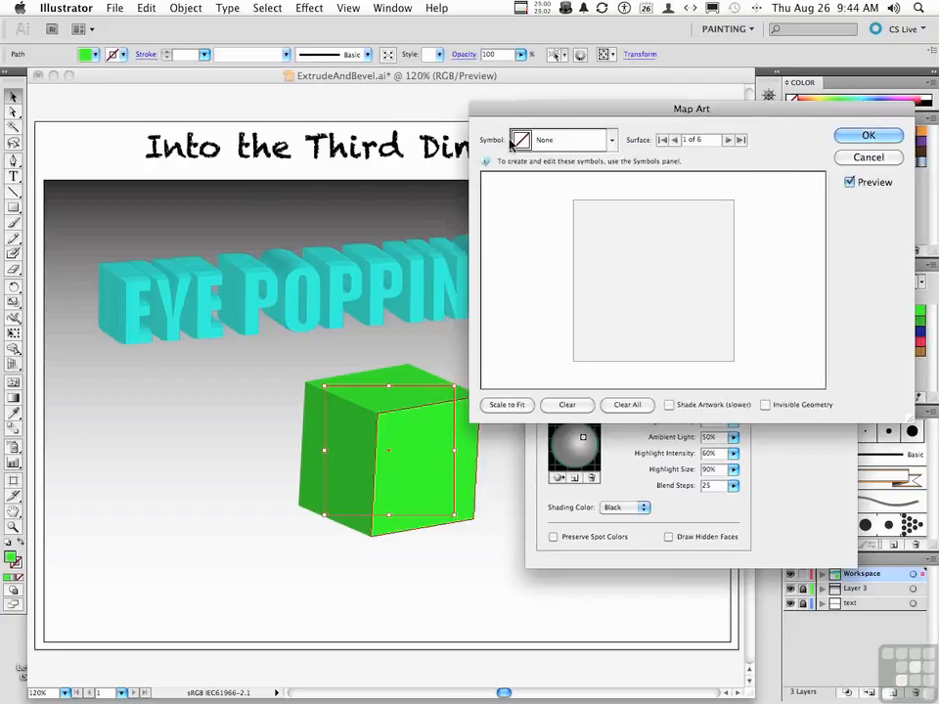
click(610, 143)
drag(612, 172, 610, 253)
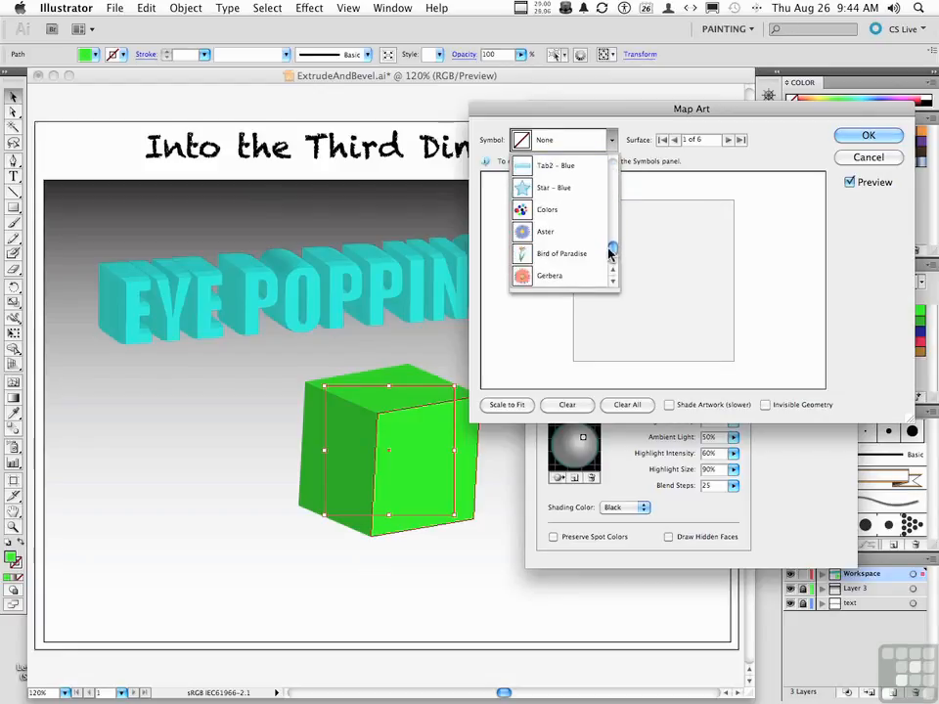
click(522, 233)
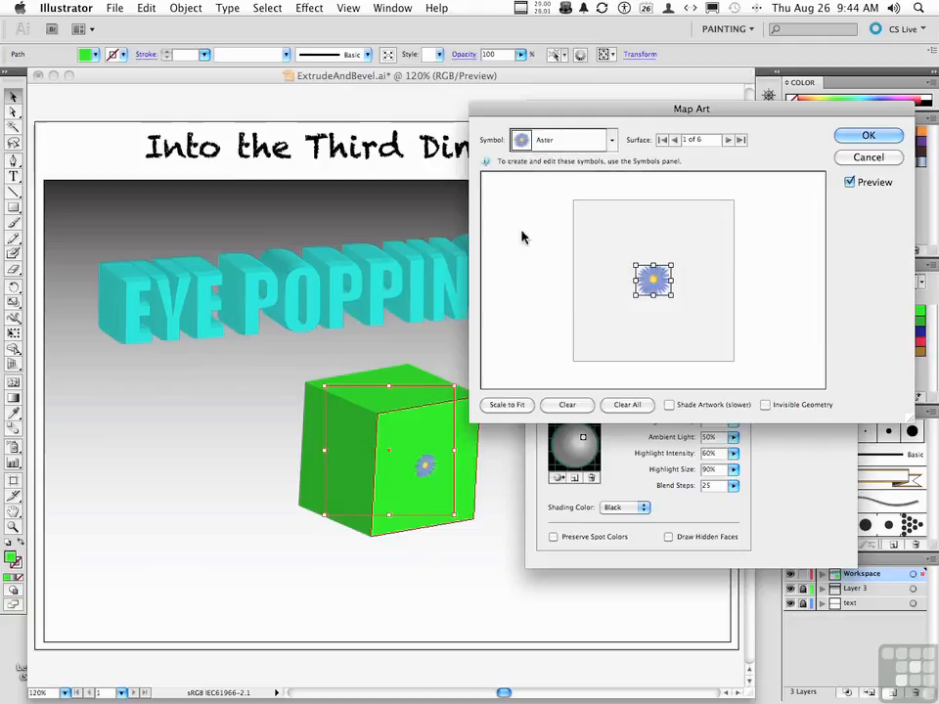
scroll(437, 455, down, 2)
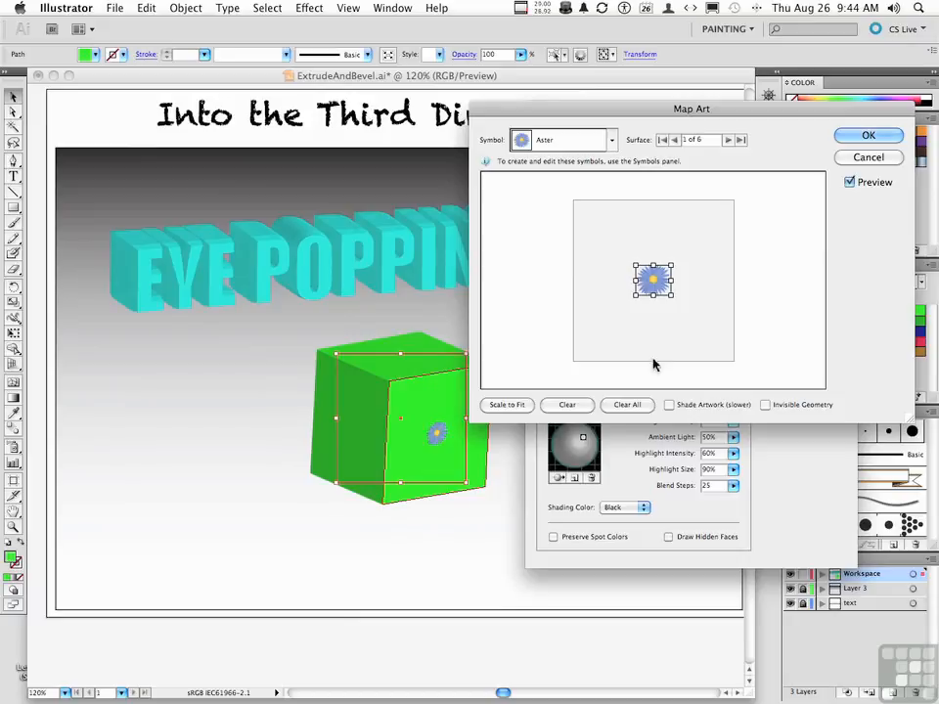
click(504, 405)
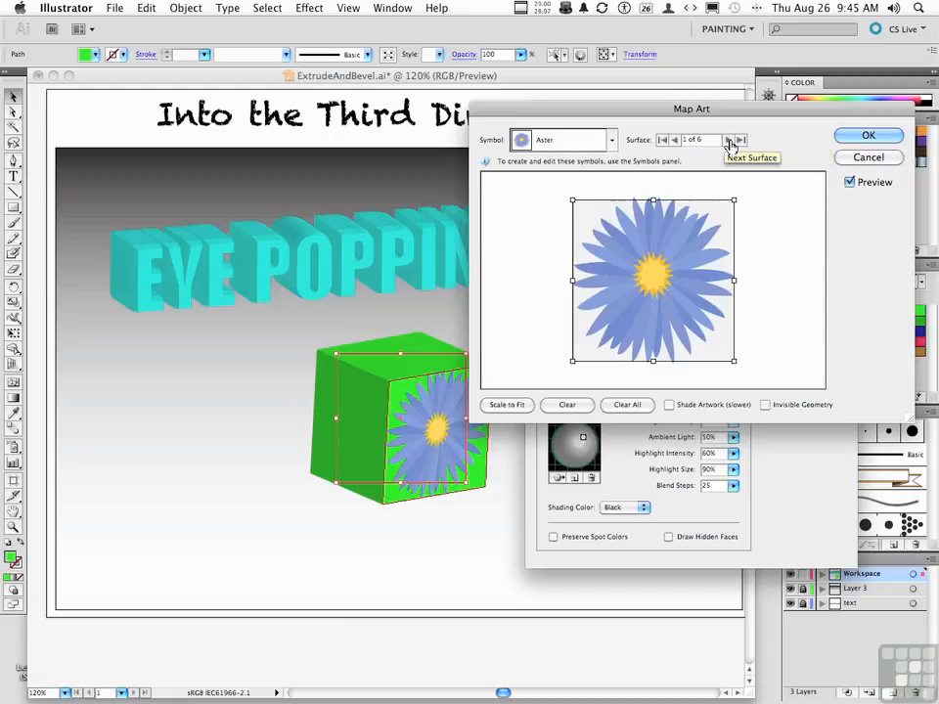
- Map the Bird of Paradise symbol onto surface 6, the cube's top face, and apply the artwork mapping and the 3D effect
click(729, 140)
click(729, 140)
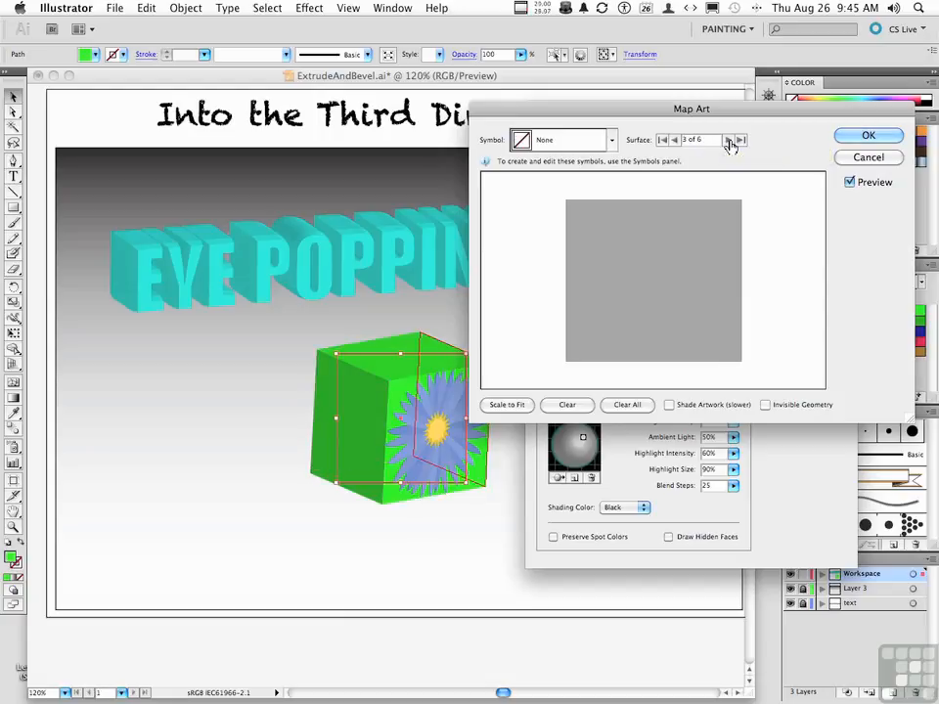
click(729, 140)
click(729, 140)
click(729, 140)
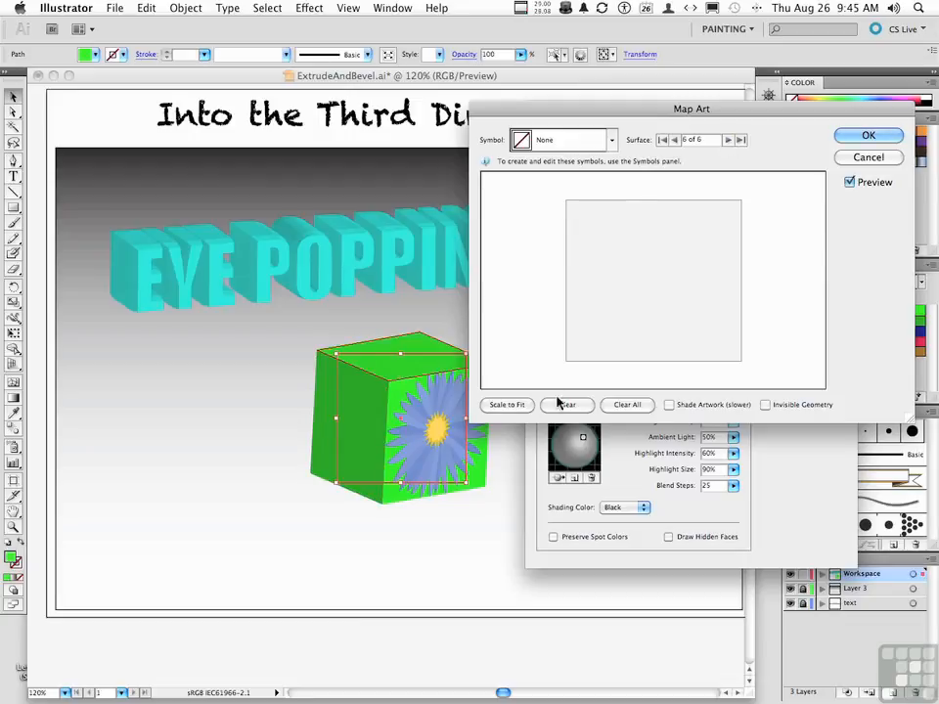
click(609, 141)
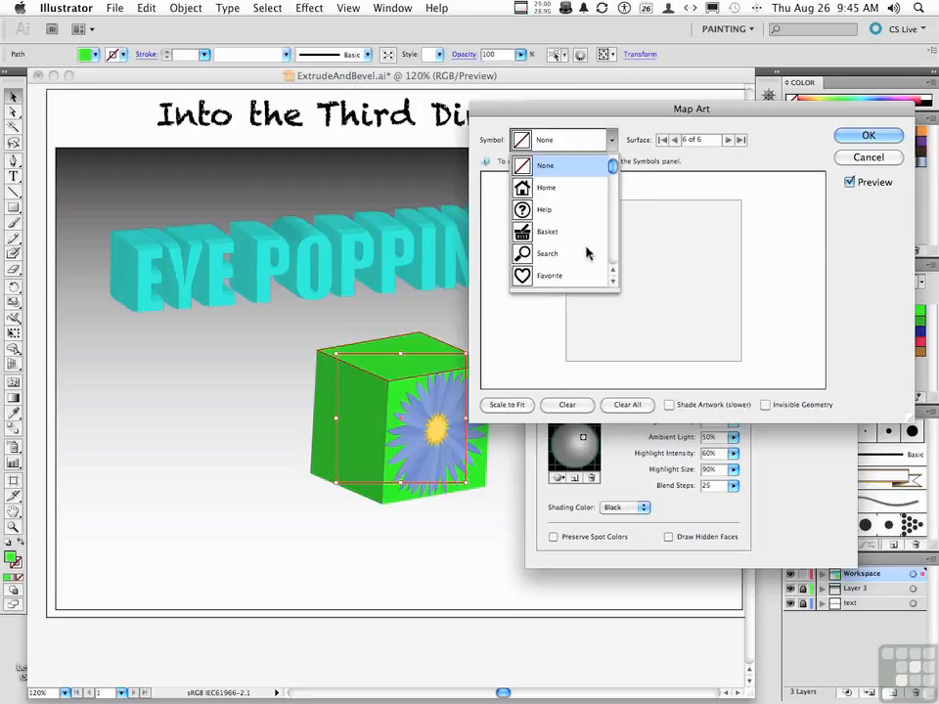
scroll(585, 253, down, 5)
click(558, 233)
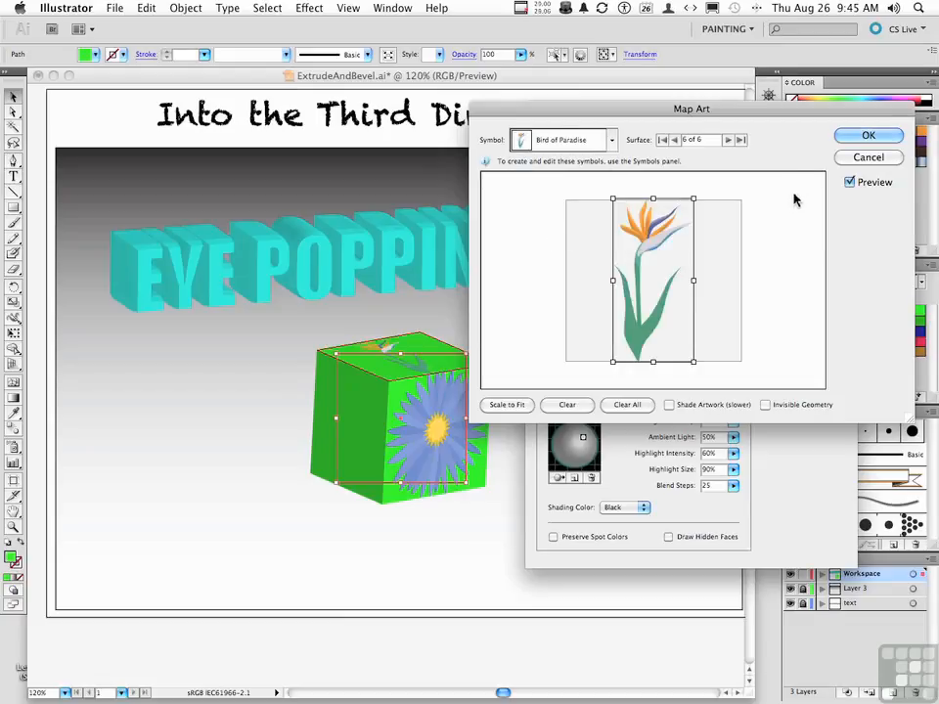
click(866, 136)
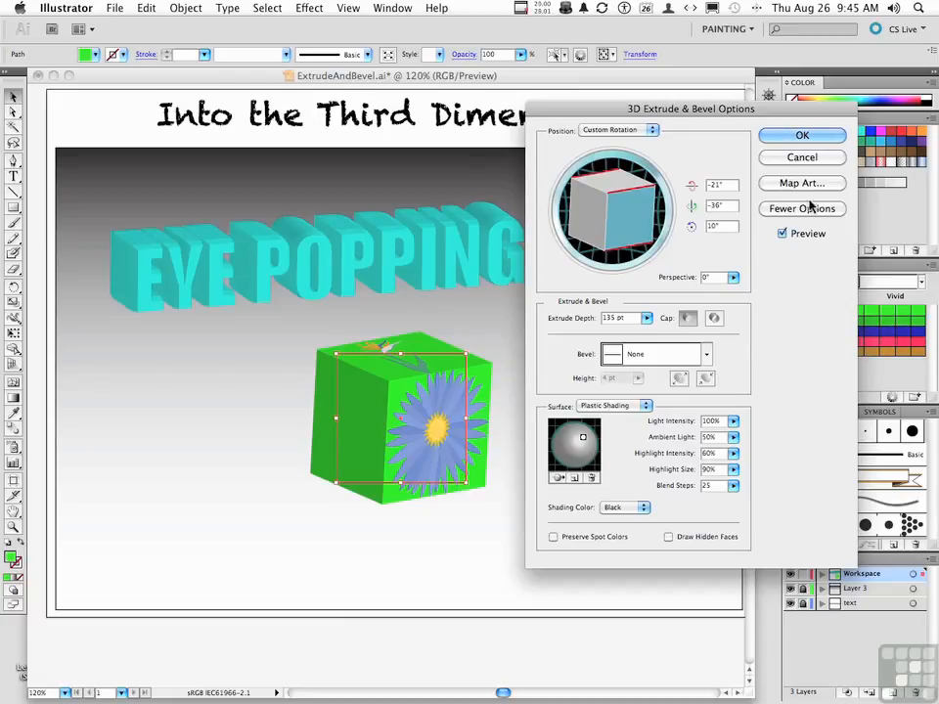
click(791, 137)
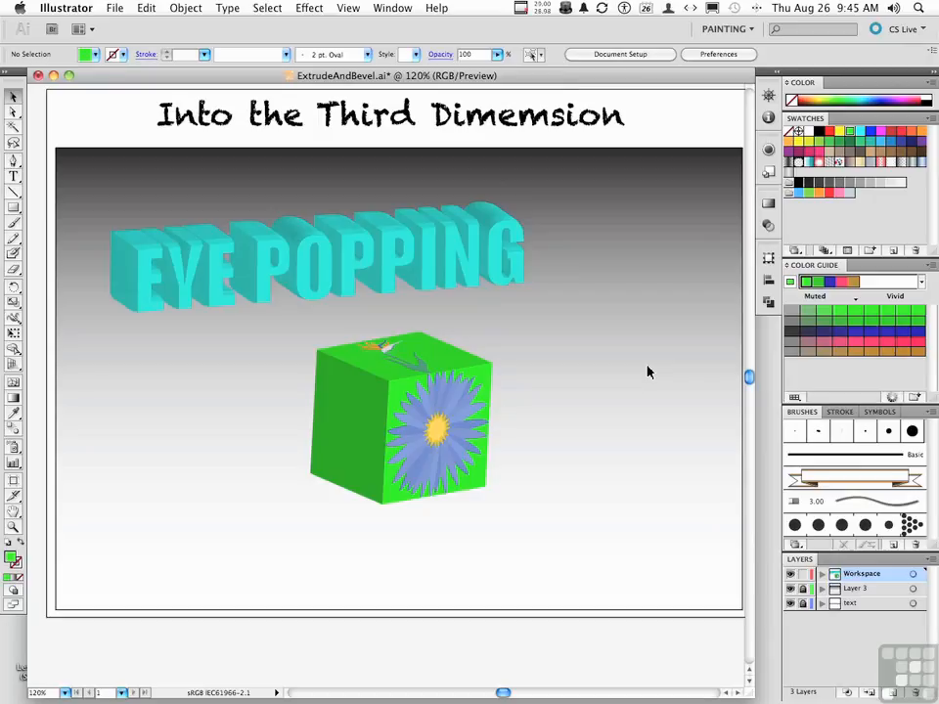